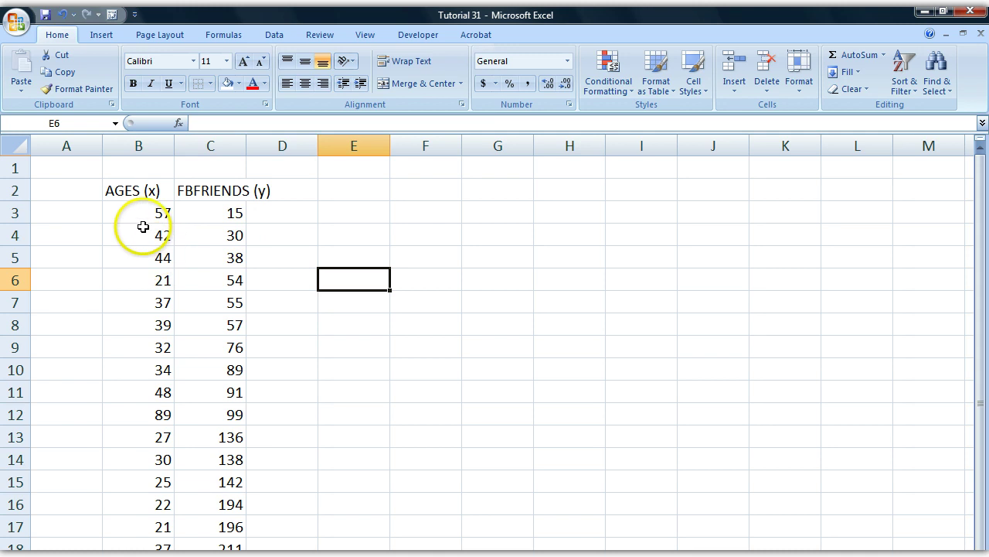
# Step: Walk through the first age and friends pairs, e.g. age 42 with 30 and age 44 with 38
pyautogui.moveTo(139, 217); pyautogui.dragTo(215, 217)
pyautogui.click(233, 257)
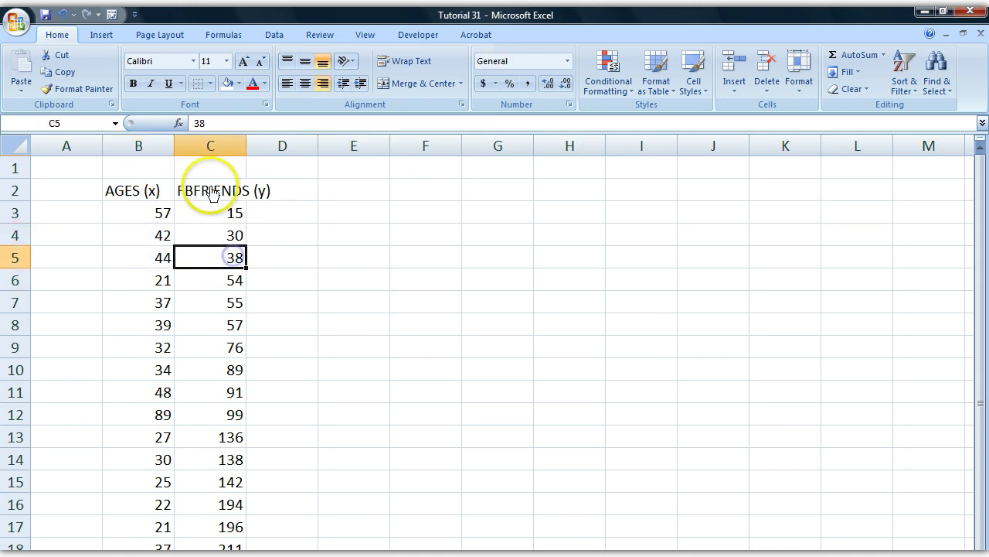
pyautogui.click(155, 235)
pyautogui.moveTo(206, 236); pyautogui.dragTo(197, 234)
pyautogui.click(190, 232)
pyautogui.click(129, 232)
pyautogui.click(236, 249)
pyautogui.click(231, 234)
pyautogui.click(141, 250)
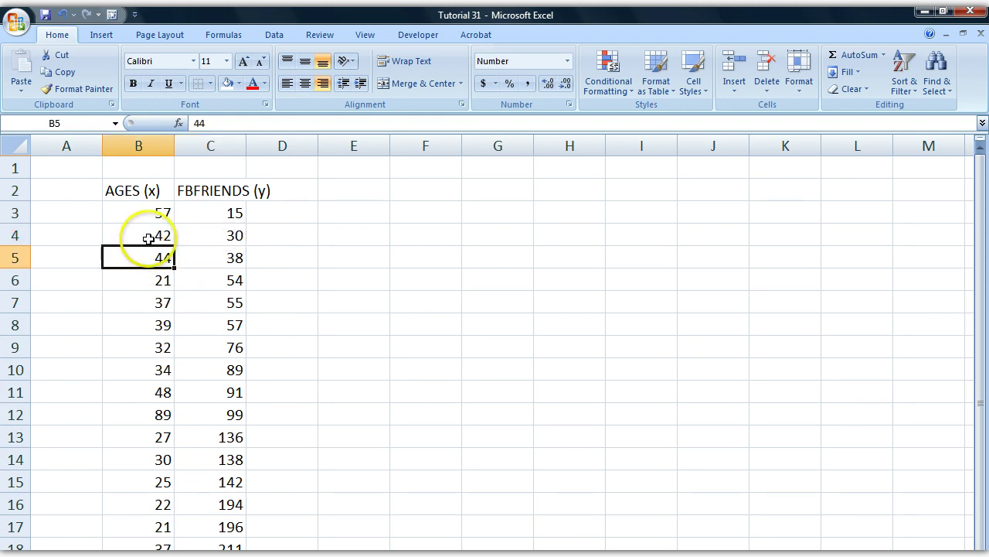
# Step: Highlight the ages in B4:B16 and friends counts in C4:C15, then revisit B4 and C4
pyautogui.moveTo(137, 232); pyautogui.dragTo(133, 510)
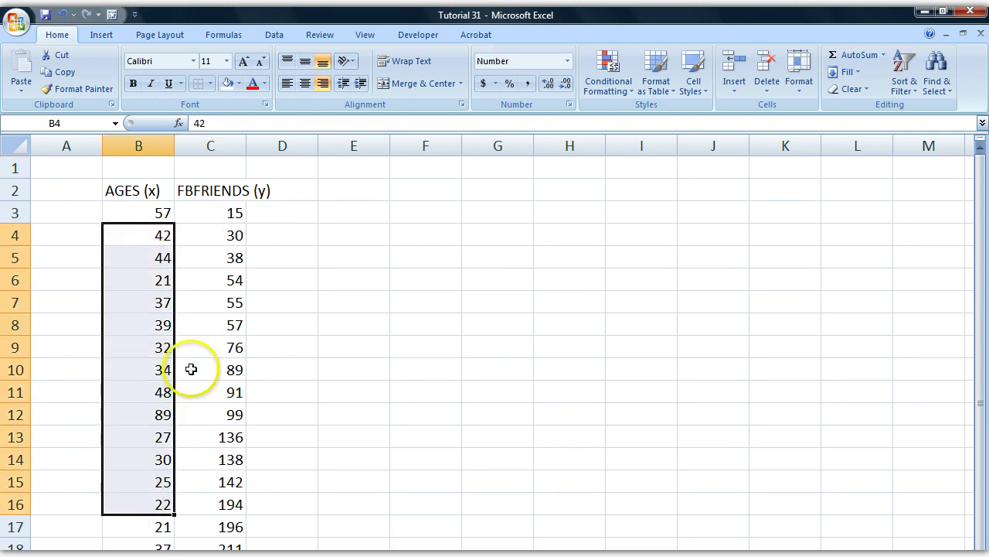
pyautogui.moveTo(207, 236); pyautogui.dragTo(227, 489)
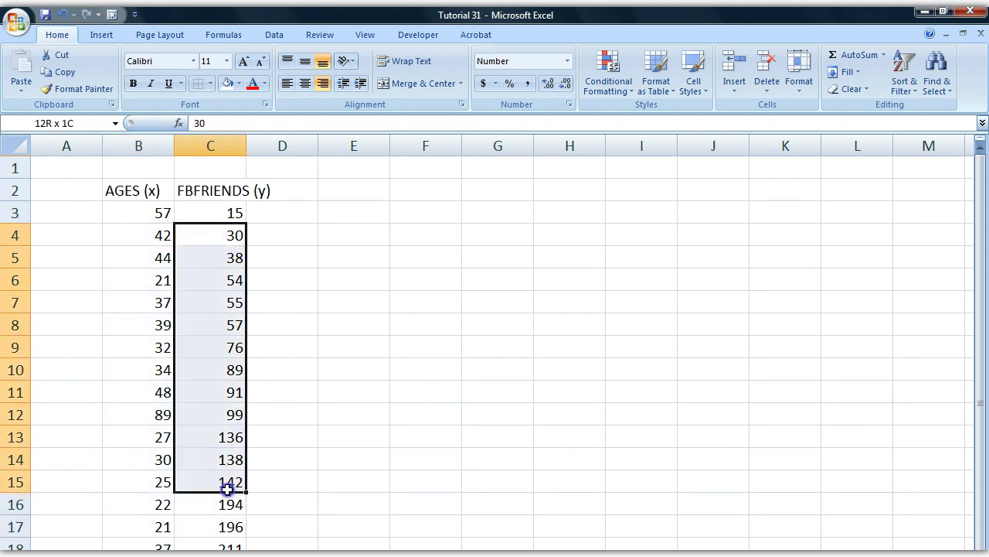
pyautogui.click(138, 234)
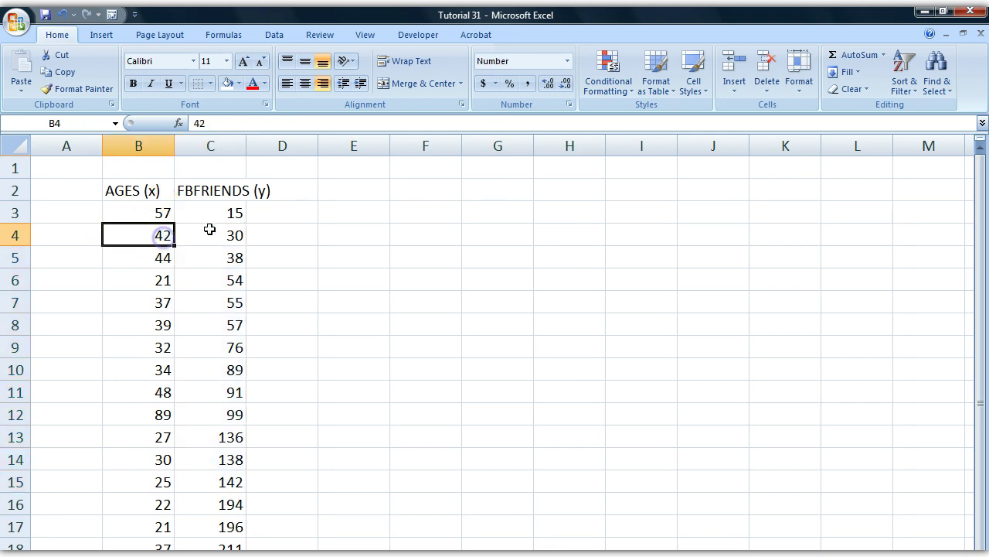
pyautogui.click(216, 233)
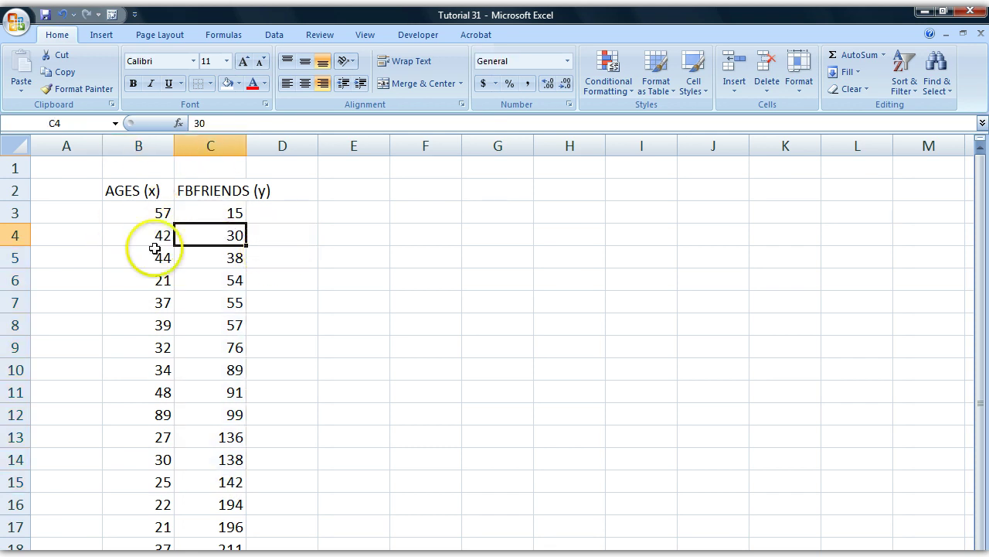
pyautogui.click(131, 235)
pyautogui.click(196, 238)
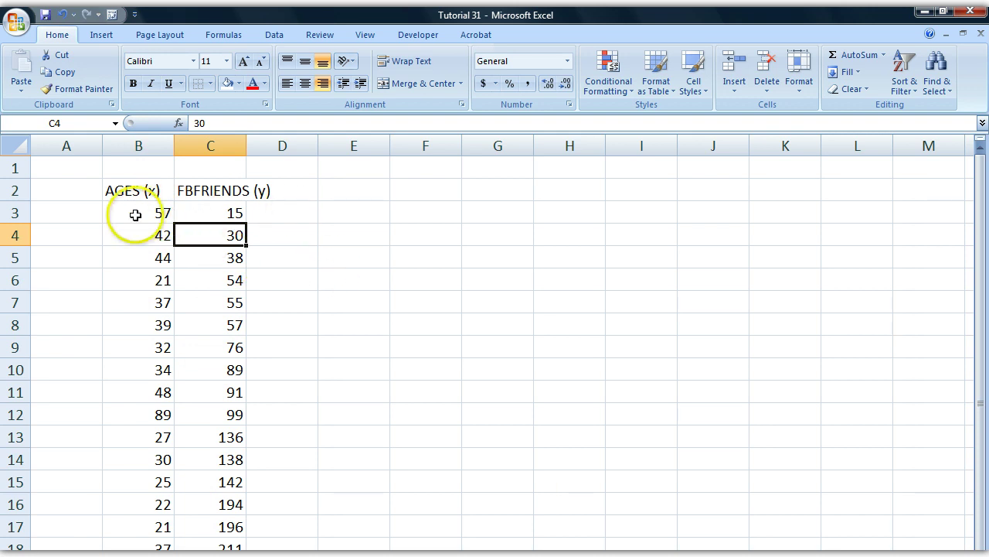
# Step: Select B3:C27 and insert a Scatter with Only Markers chart
pyautogui.moveTo(138, 213); pyautogui.dragTo(218, 204)
pyautogui.scroll(3, 305, 336)
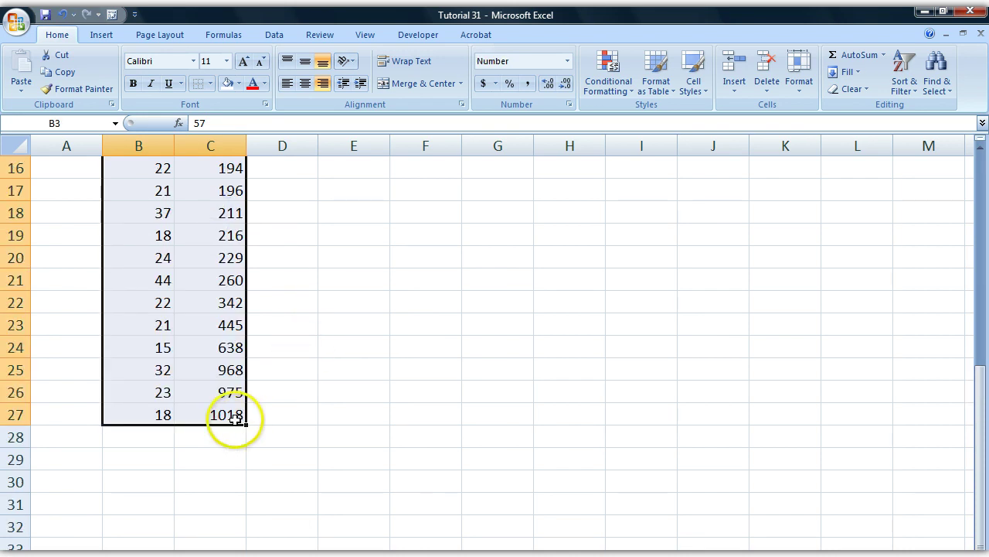
pyautogui.scroll(5, 249, 413)
pyautogui.click(100, 36)
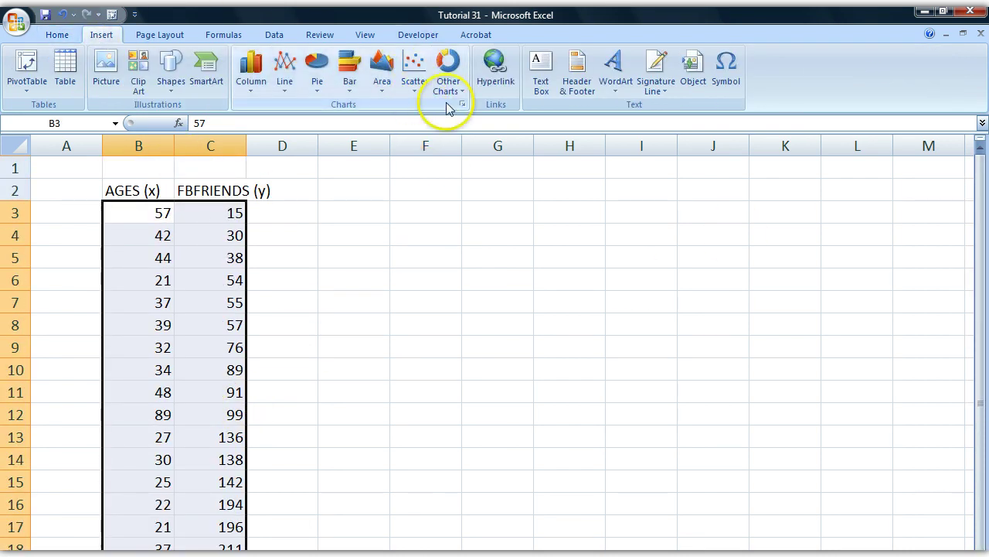
pyautogui.click(414, 68)
pyautogui.click(419, 132)
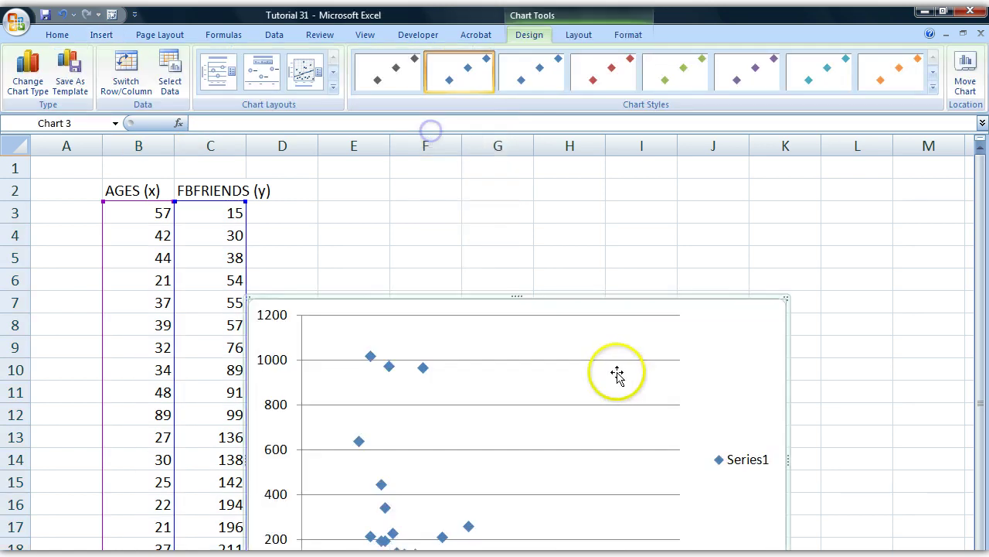
# Step: Move the chart up beside the data and delete its Series1 legend
pyautogui.moveTo(569, 296); pyautogui.dragTo(637, 174)
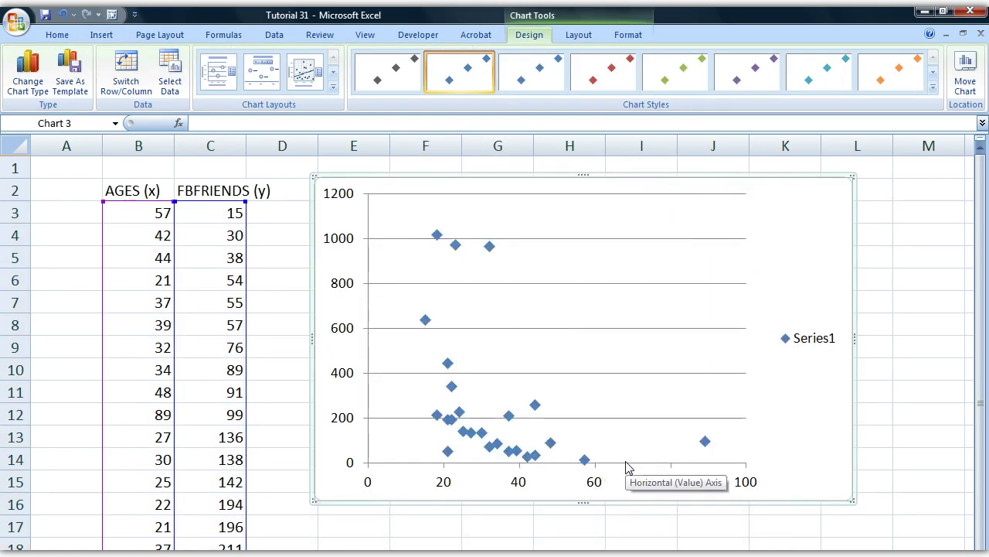
pyautogui.click(796, 338)
pyautogui.press('Delete')
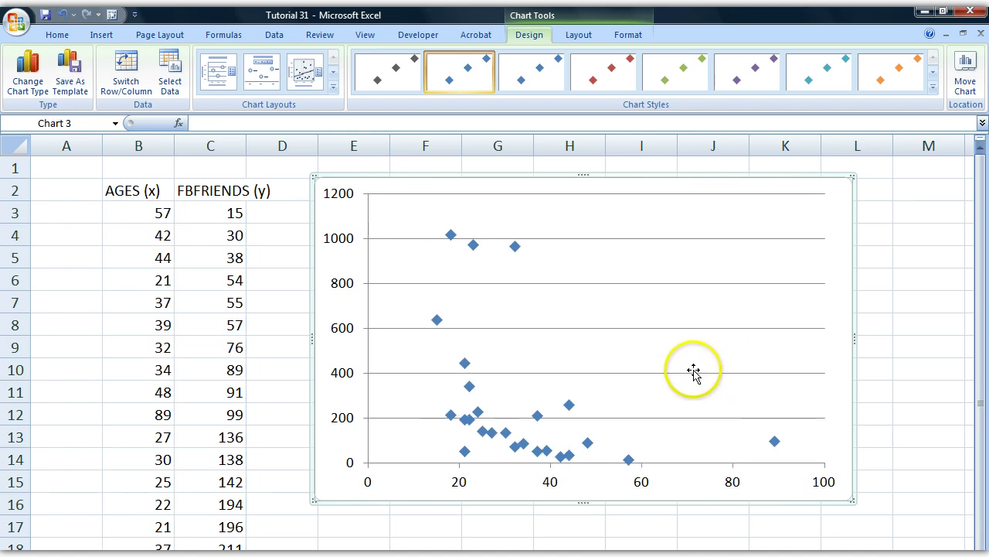
pyautogui.click(694, 373)
pyautogui.press('Delete')
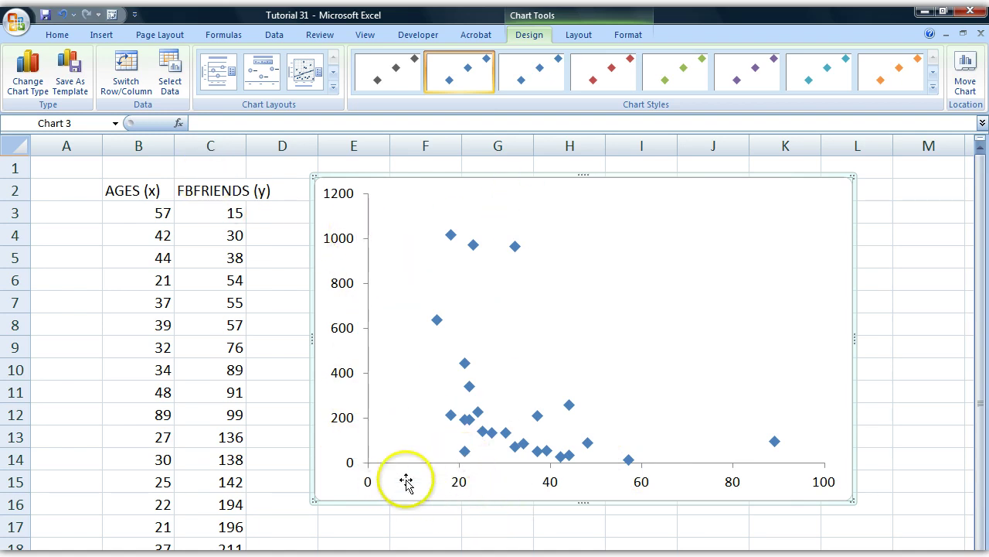
# Step: Add the title 'Age (x)' below the chart's horizontal axis
pyautogui.click(579, 36)
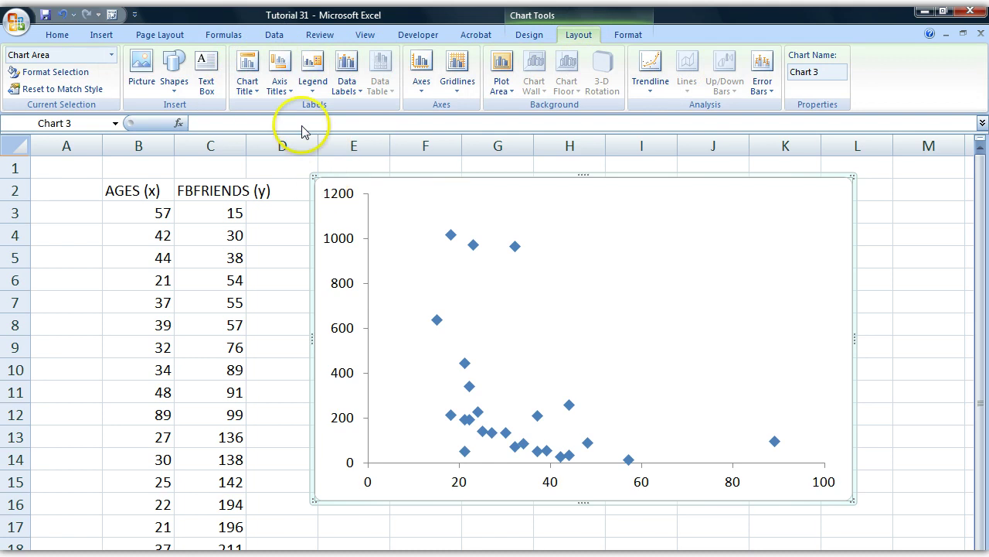
pyautogui.click(287, 91)
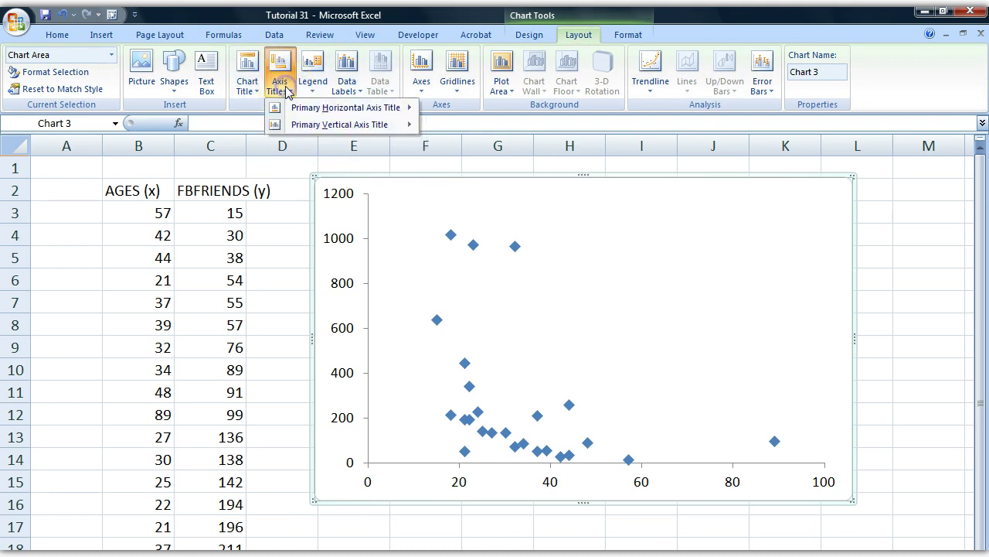
pyautogui.moveTo(300, 114)
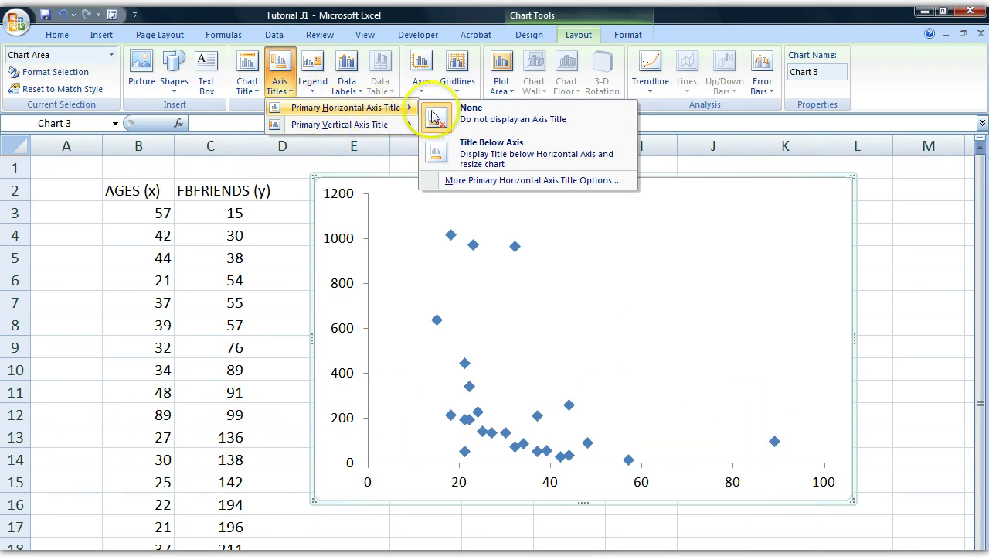
pyautogui.click(473, 159)
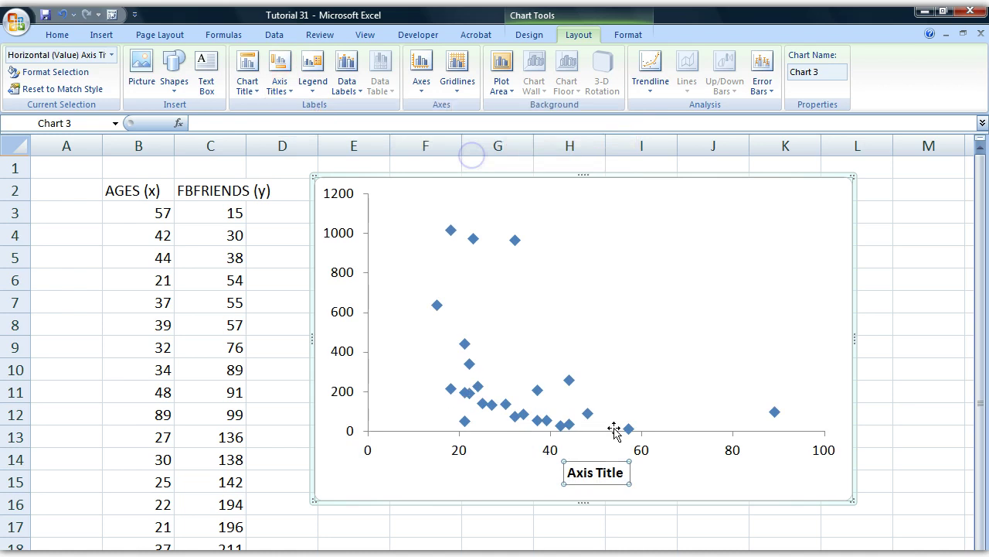
pyautogui.click(593, 477)
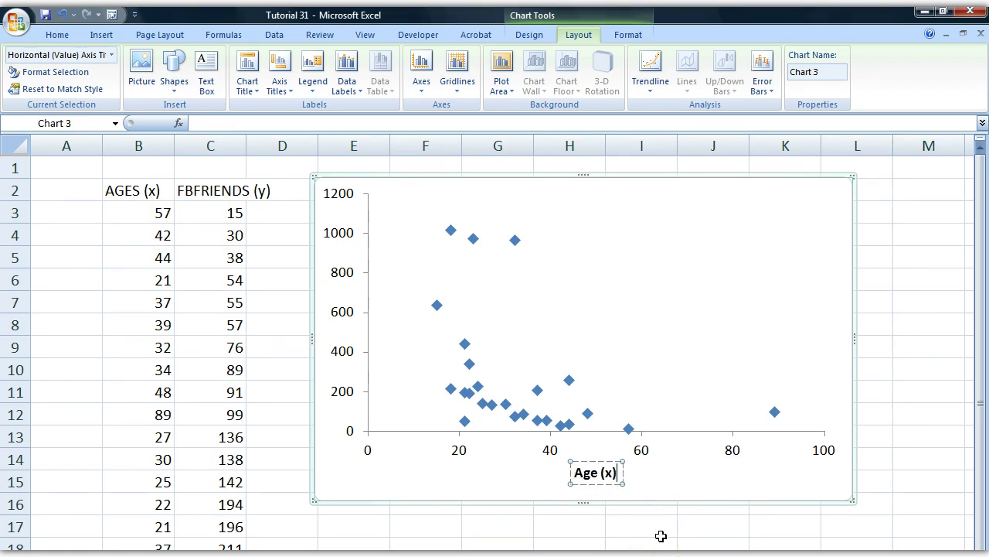
pyautogui.click(865, 481)
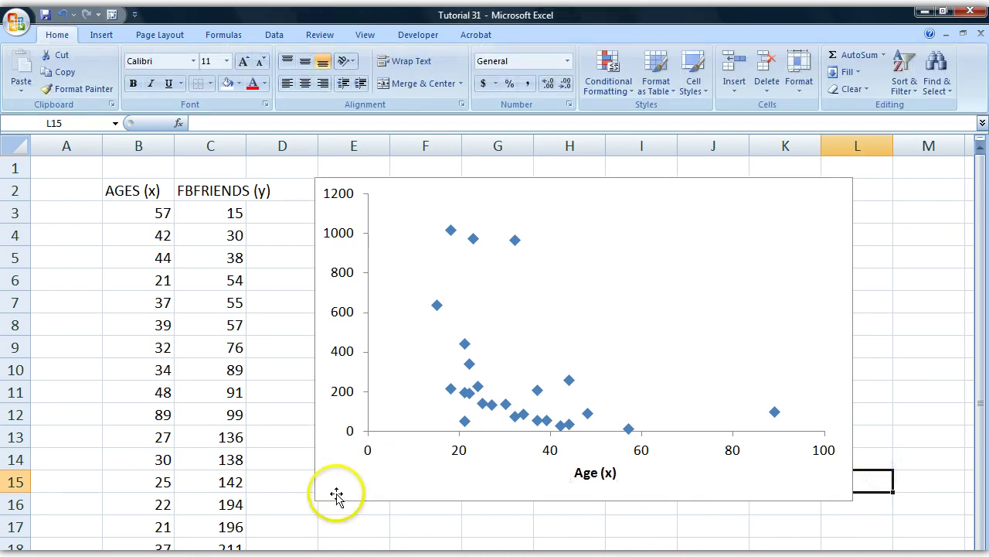
# Step: Add a horizontally written vertical axis title reading 'FB Friend (y)' to the chart
pyautogui.click(336, 492)
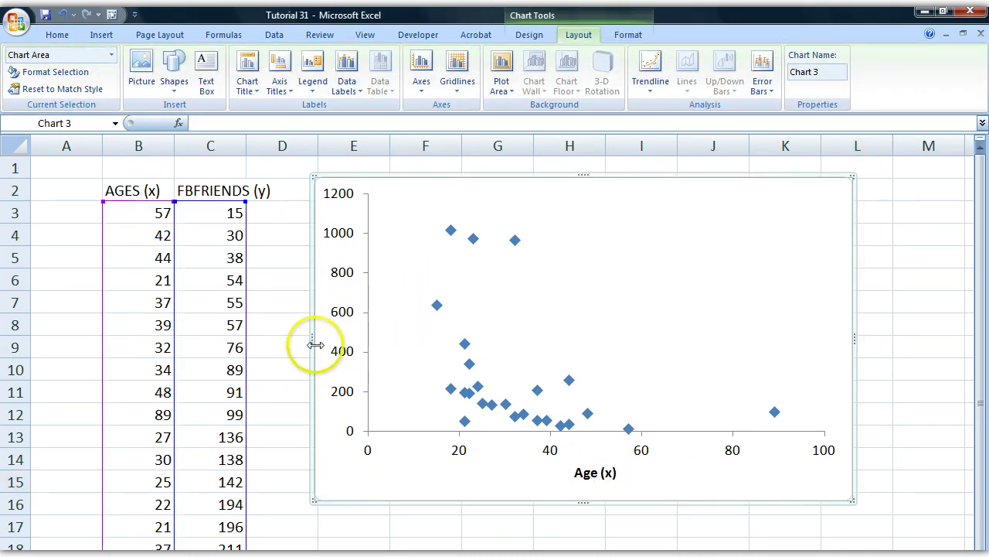
pyautogui.click(282, 94)
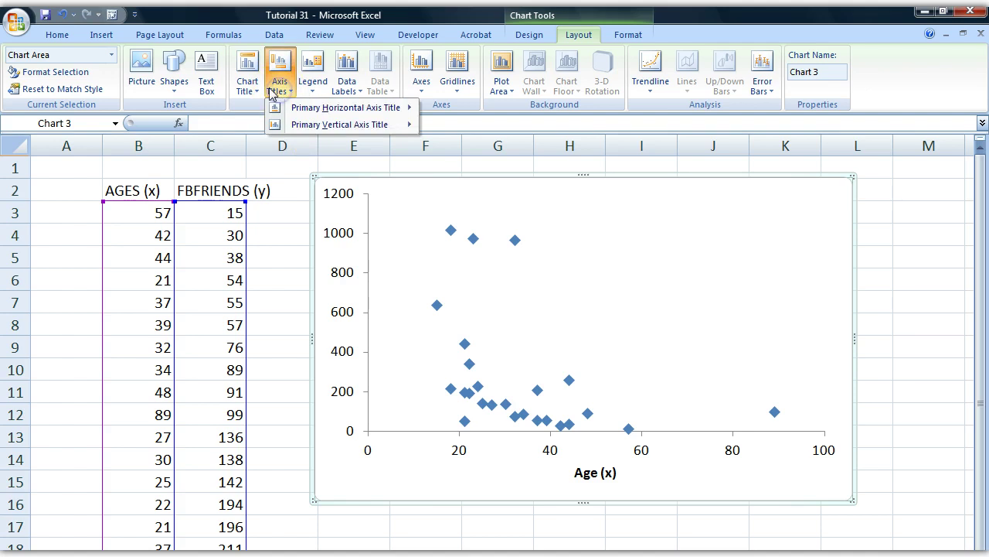
pyautogui.moveTo(387, 131)
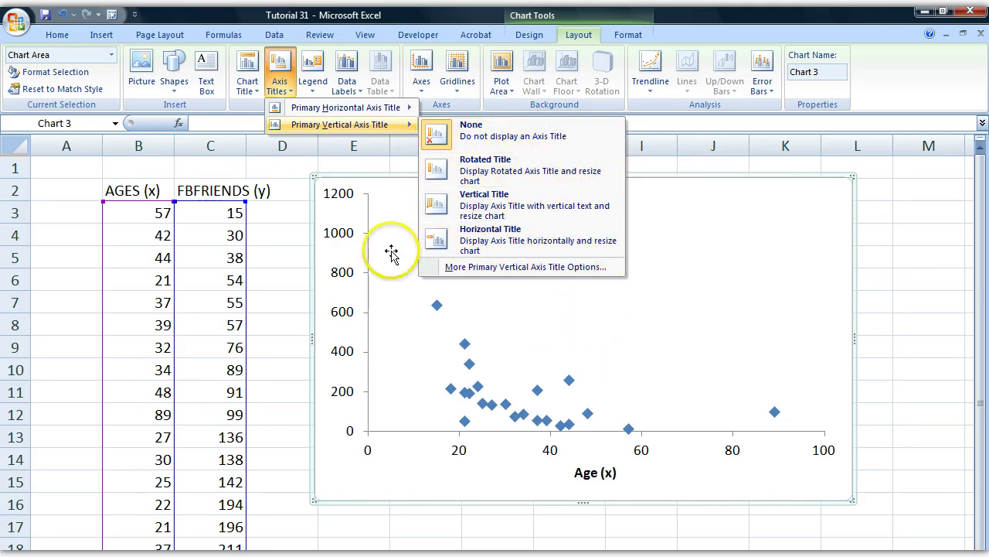
pyautogui.click(513, 244)
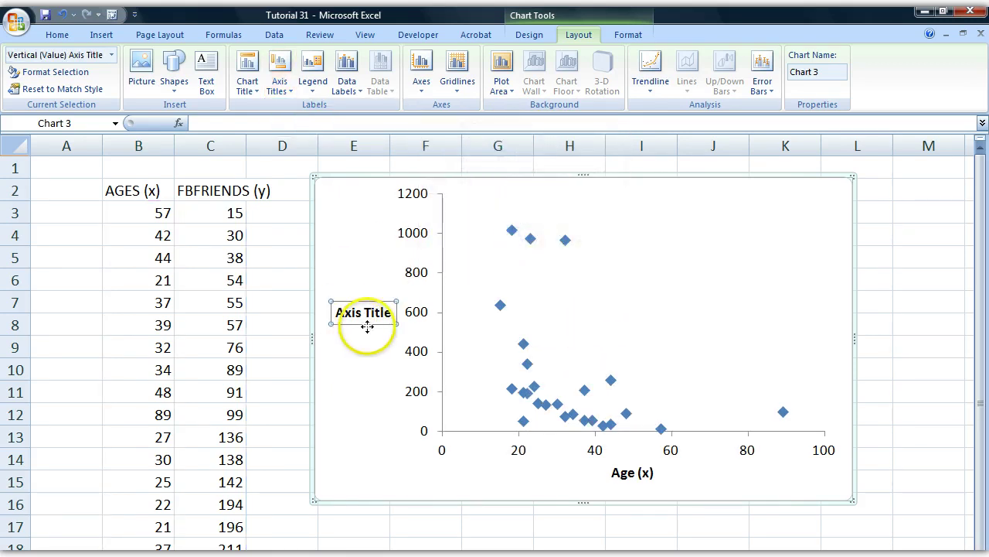
pyautogui.moveTo(340, 312); pyautogui.dragTo(370, 309)
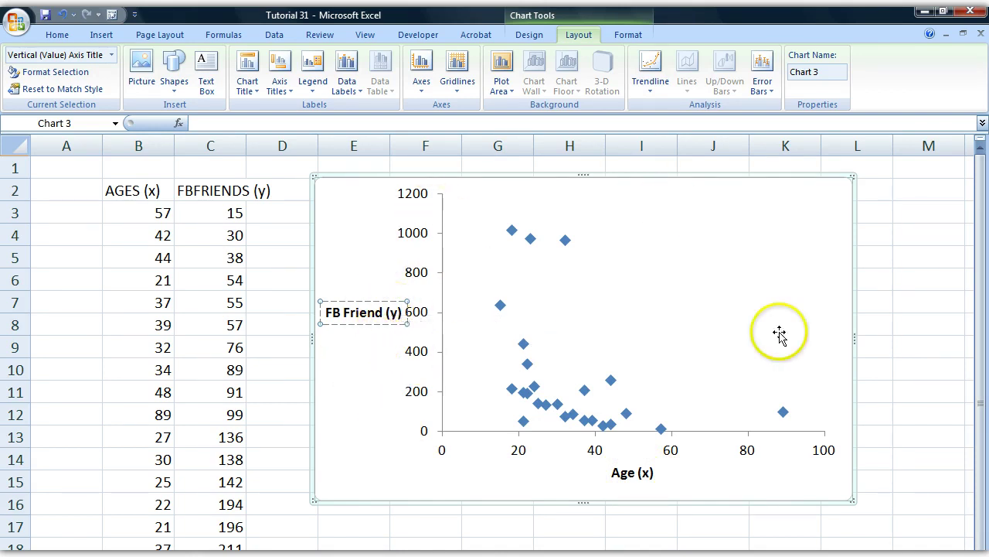
pyautogui.click(896, 364)
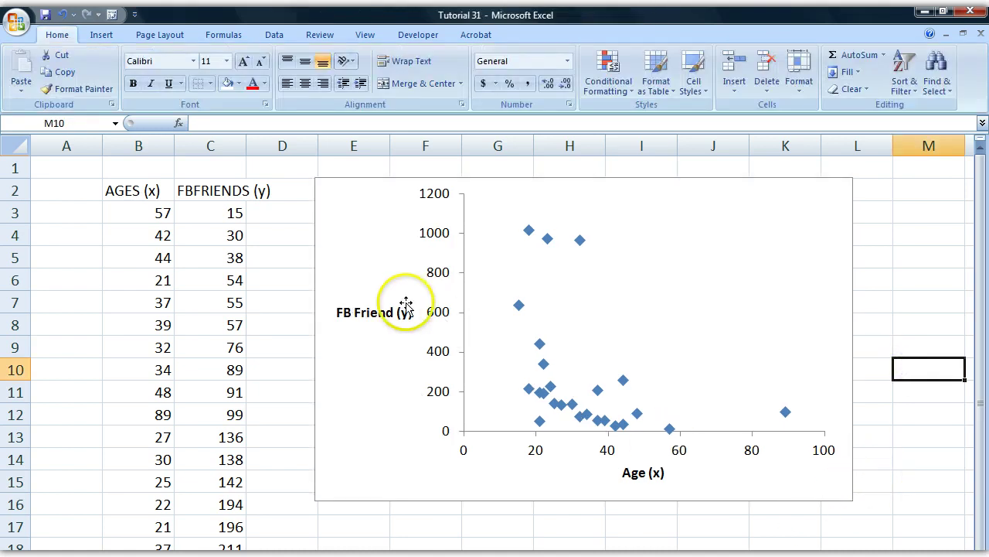
# Step: Enlarge the chart toward the lower right, then select a data point near 1000 friends
pyautogui.moveTo(838, 502); pyautogui.dragTo(952, 545)
pyautogui.click(963, 477)
pyautogui.keyDown('ctrl'); pyautogui.scroll(-1, 963, 479); pyautogui.keyUp('ctrl')
pyautogui.keyDown('ctrl'); pyautogui.scroll(-1, 964, 479); pyautogui.keyUp('ctrl')
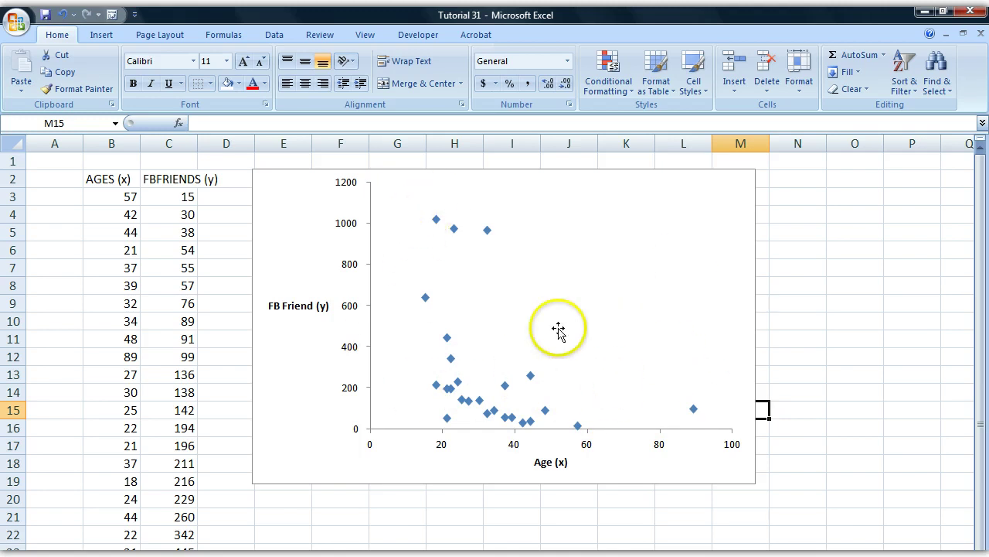
pyautogui.click(487, 231)
pyautogui.click(487, 231)
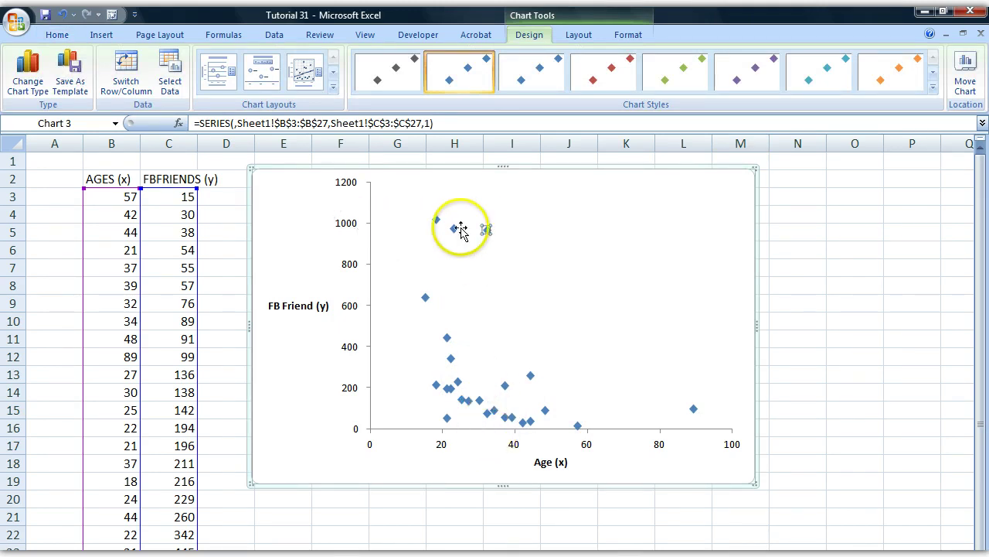
# Step: Deselect the chart and highlight the age and friends values in rows 5, 8 and 9
pyautogui.click(223, 254)
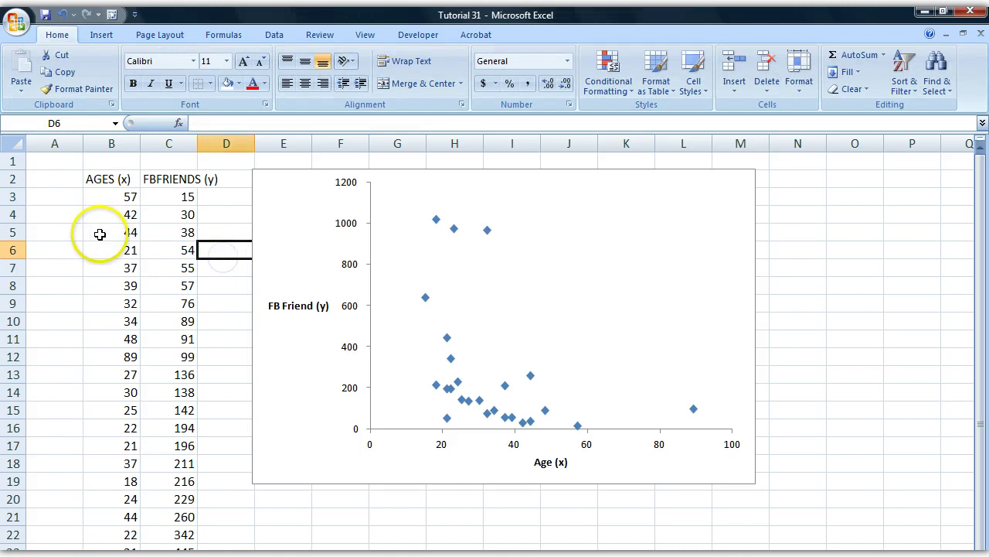
pyautogui.moveTo(100, 235); pyautogui.dragTo(171, 232)
pyautogui.moveTo(106, 285); pyautogui.dragTo(172, 285)
pyautogui.click(91, 306)
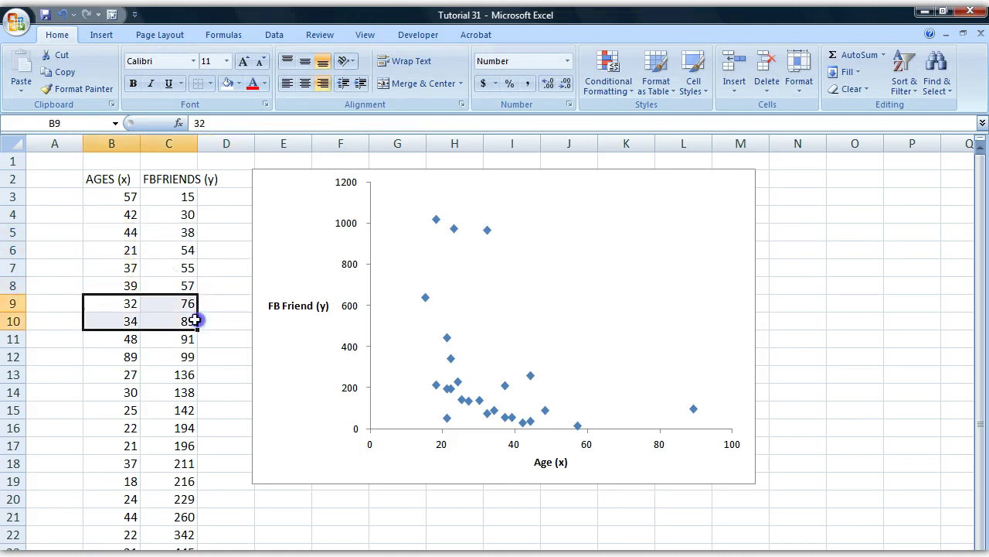
pyautogui.click(171, 307)
# Step: Enter 'SERIAL' in A2, 1 and 2 below it, and fill the series down column A
pyautogui.click(68, 183)
pyautogui.write('SERIAL')
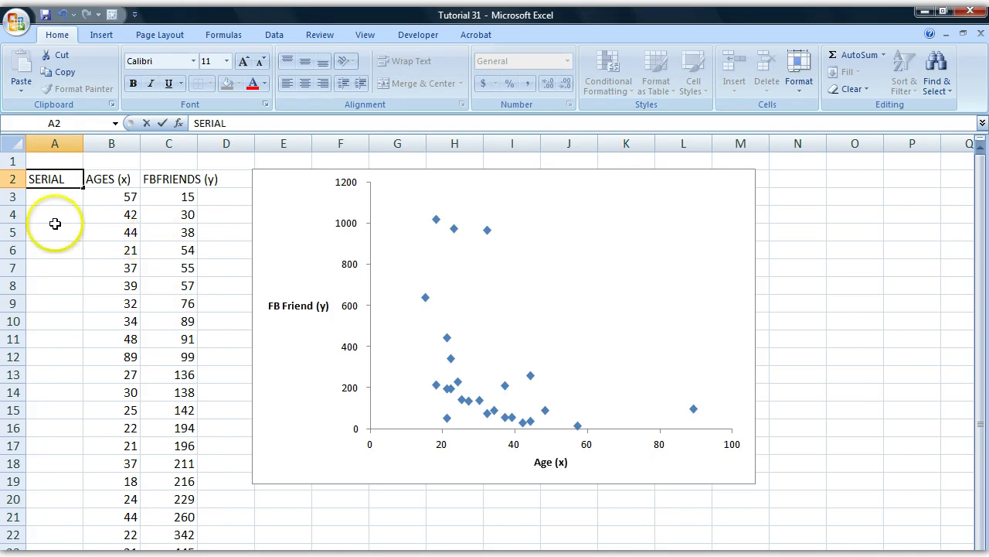
pyautogui.click(51, 192)
pyautogui.write('1')
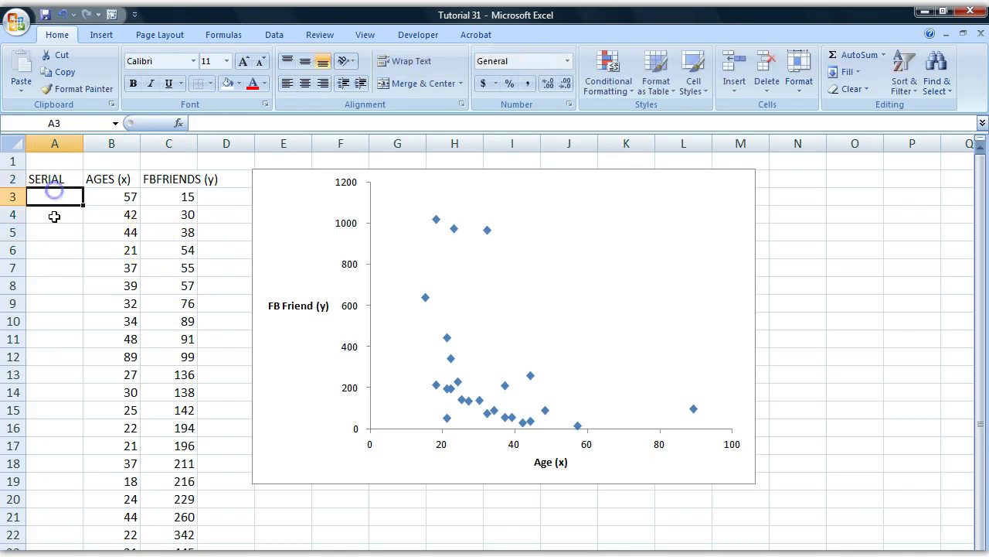
pyautogui.click(53, 219)
pyautogui.write('2')
pyautogui.moveTo(66, 198); pyautogui.dragTo(82, 545)
pyautogui.scroll(-2, 85, 525)
pyautogui.scroll(2, 62, 366)
# Step: Check the filled serial numbers in cells A6, A9 and A12
pyautogui.click(96, 246)
pyautogui.click(80, 245)
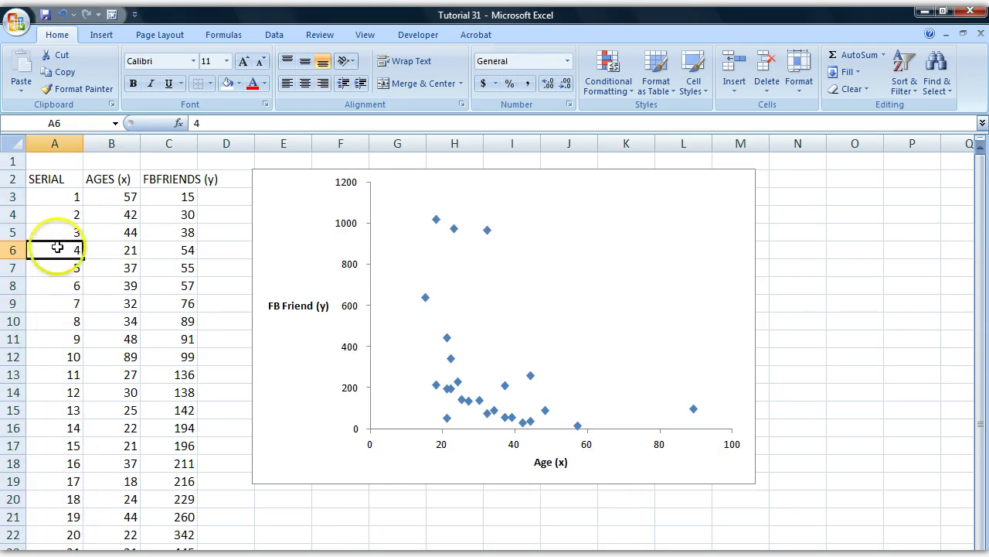
pyautogui.click(64, 307)
pyautogui.click(69, 255)
pyautogui.click(58, 360)
pyautogui.click(69, 251)
pyautogui.click(62, 358)
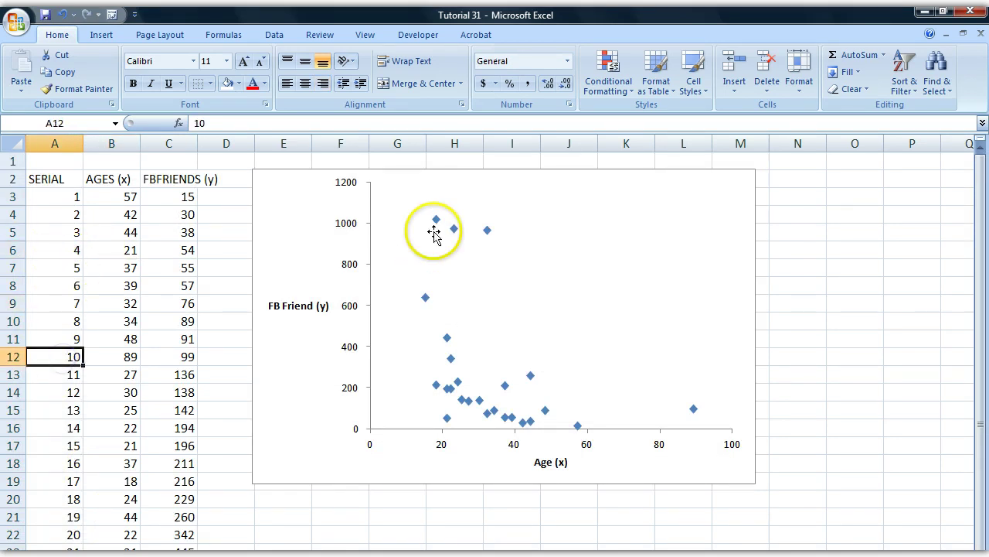